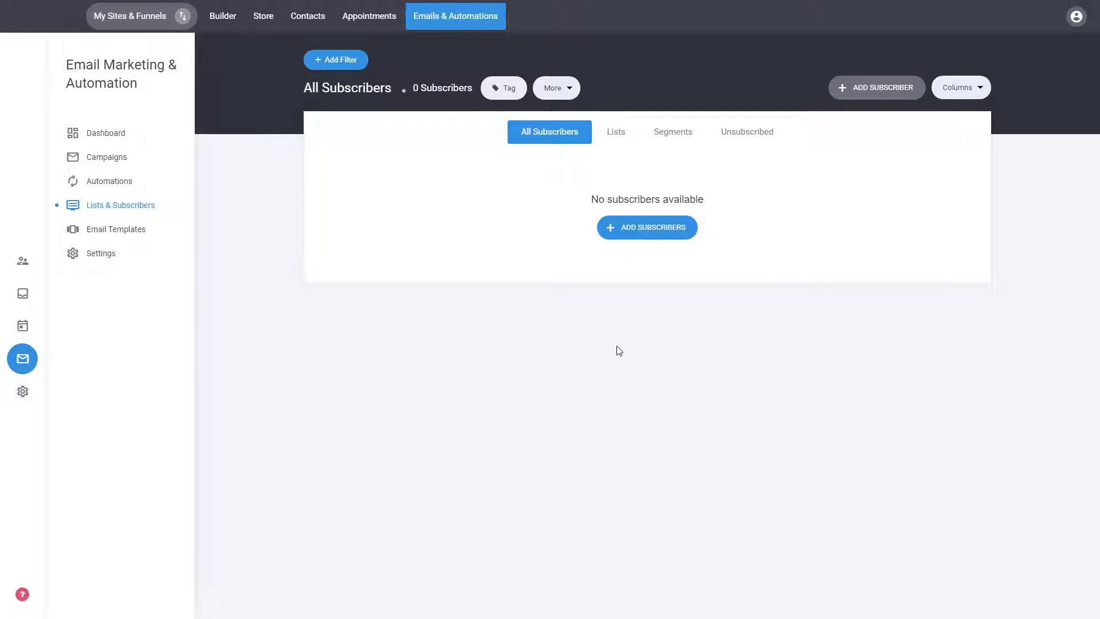
- Examine the single-subscriber and import options of the new subscriber form, and close it without adding anyone
click(655, 234)
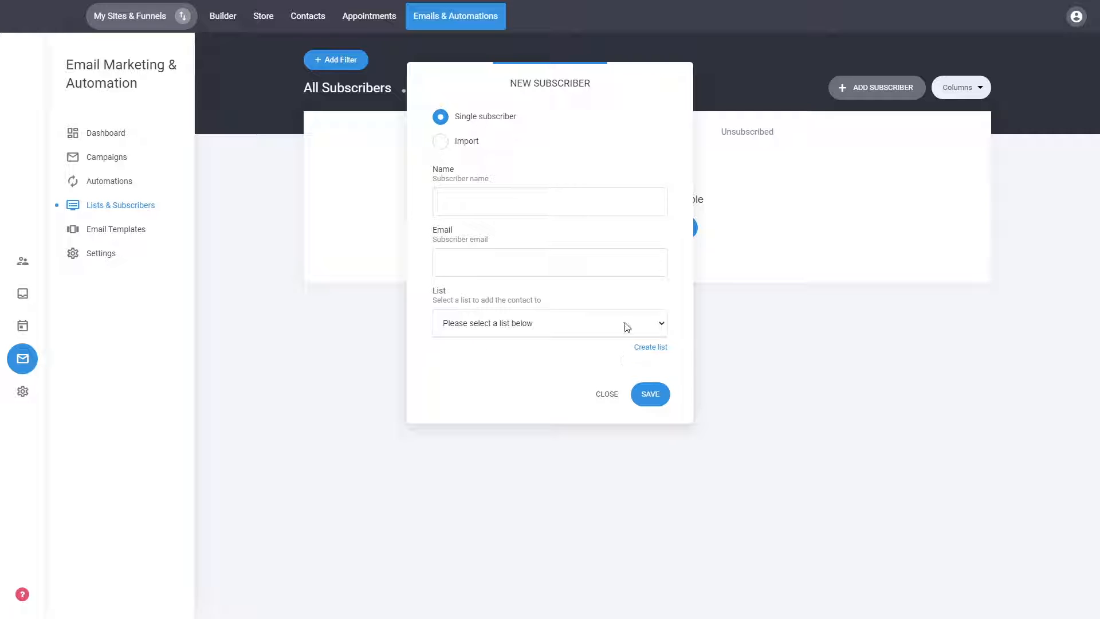
click(463, 149)
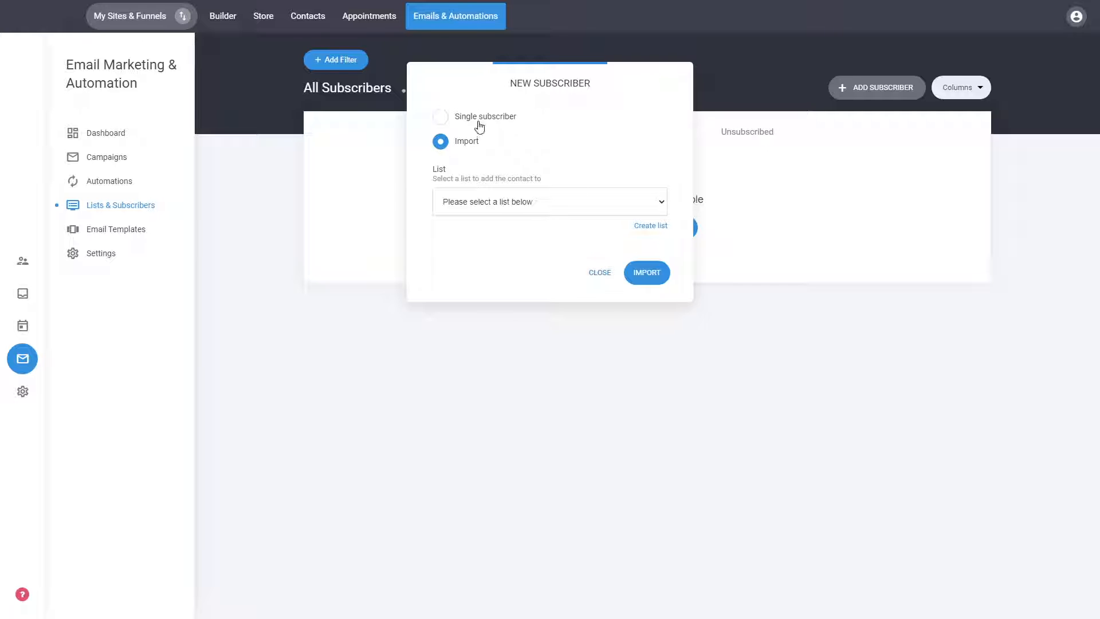
click(475, 125)
click(468, 140)
click(593, 277)
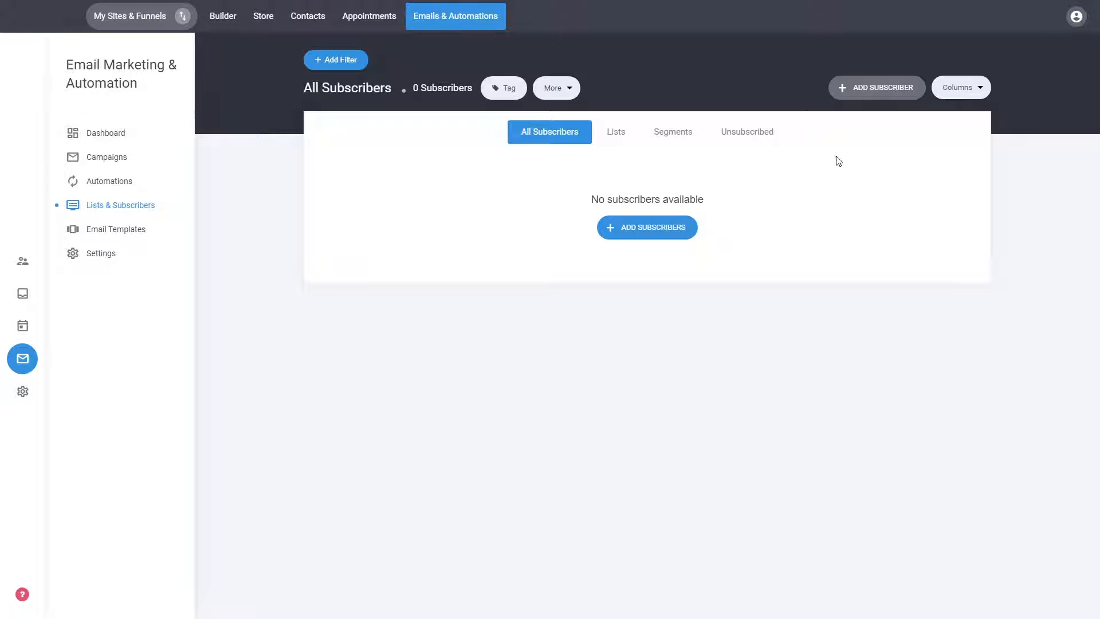
- Look over the subscriber lists and segments, and return to the view of all subscribers
click(624, 138)
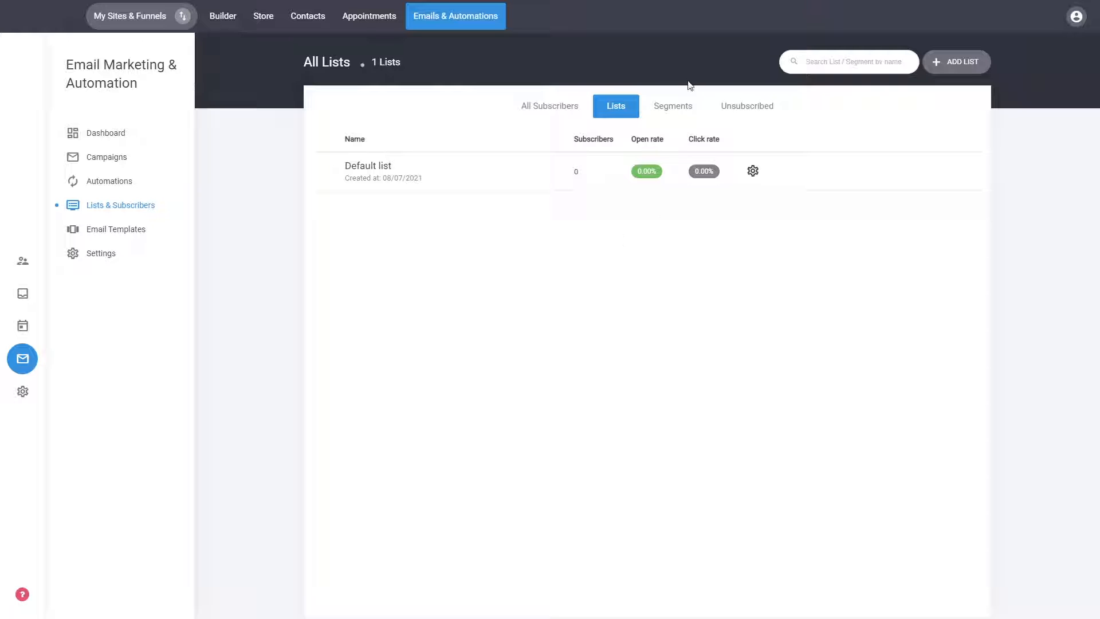
click(679, 108)
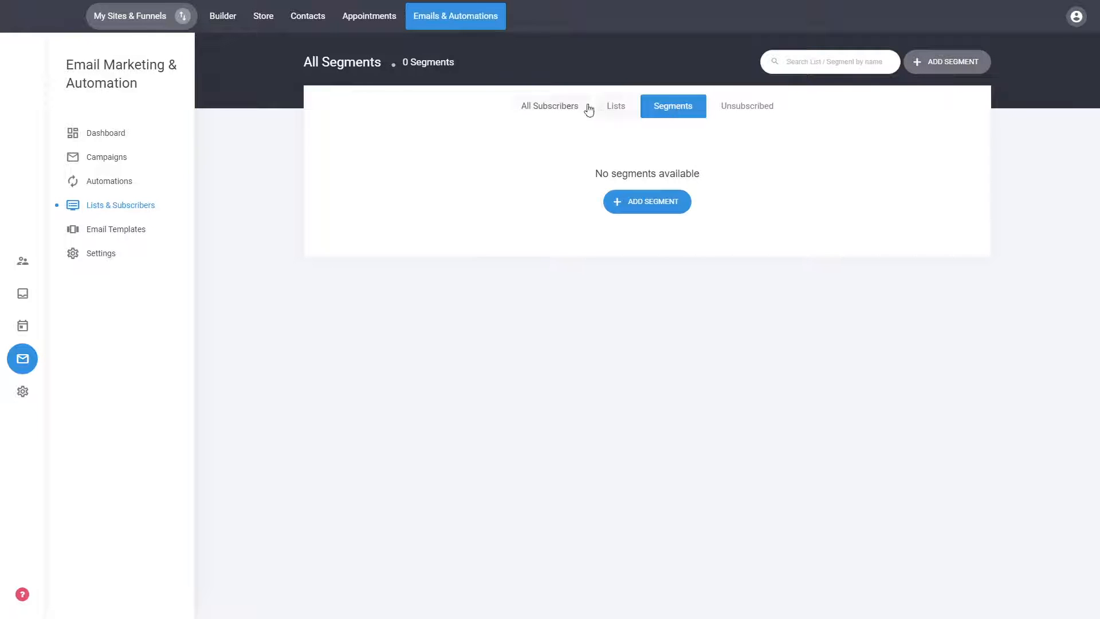
click(568, 109)
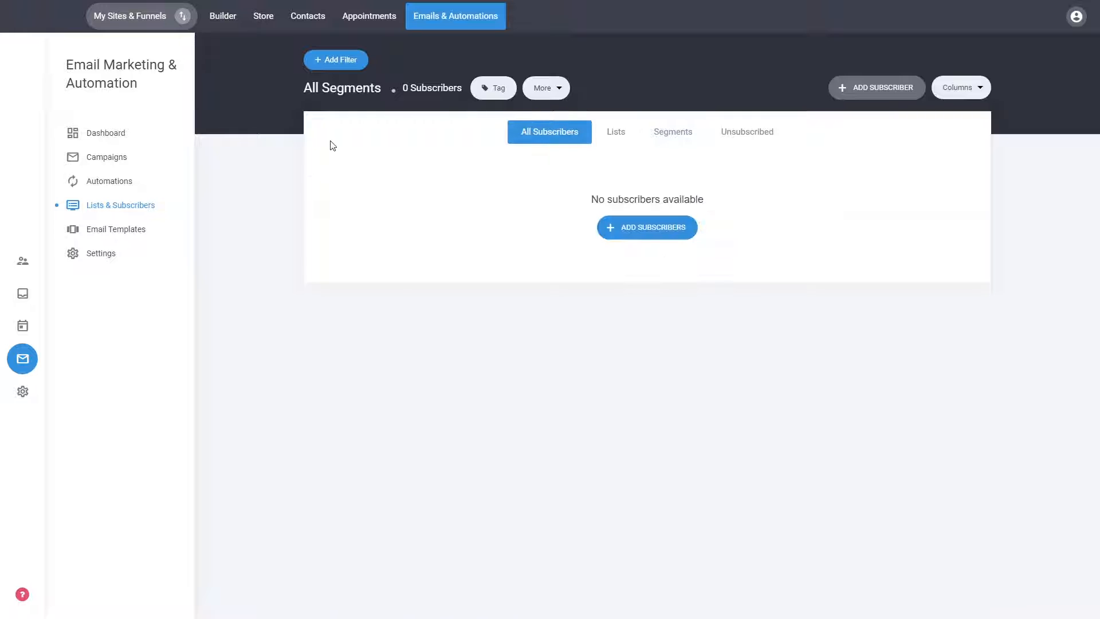
- Filter the subscribers by country is Australia and save the filter as a new segment named Australians
click(350, 64)
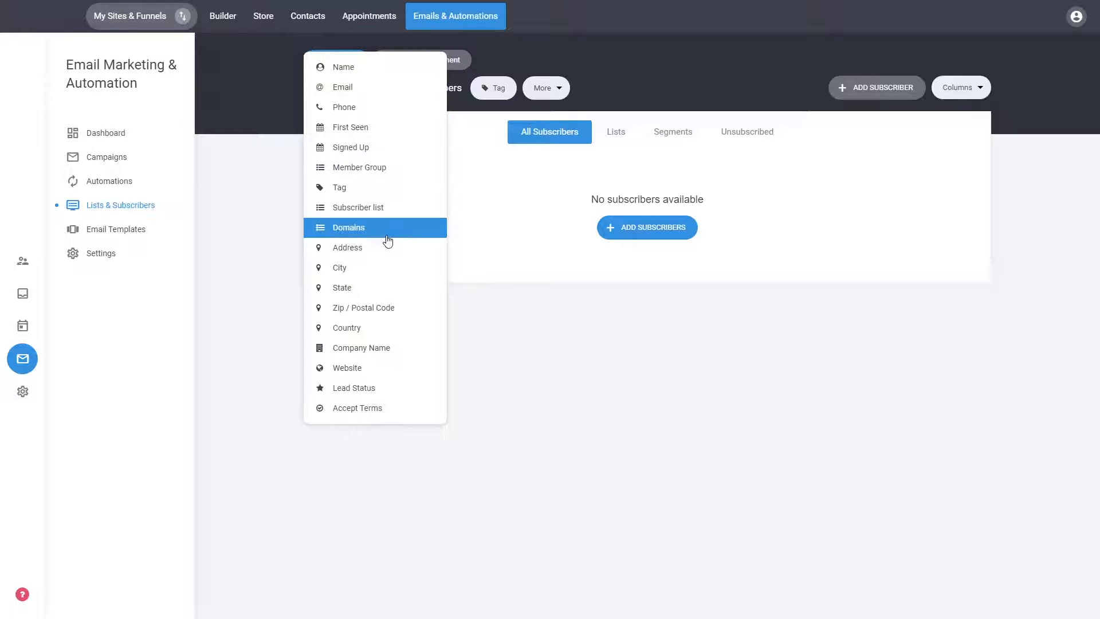
click(344, 330)
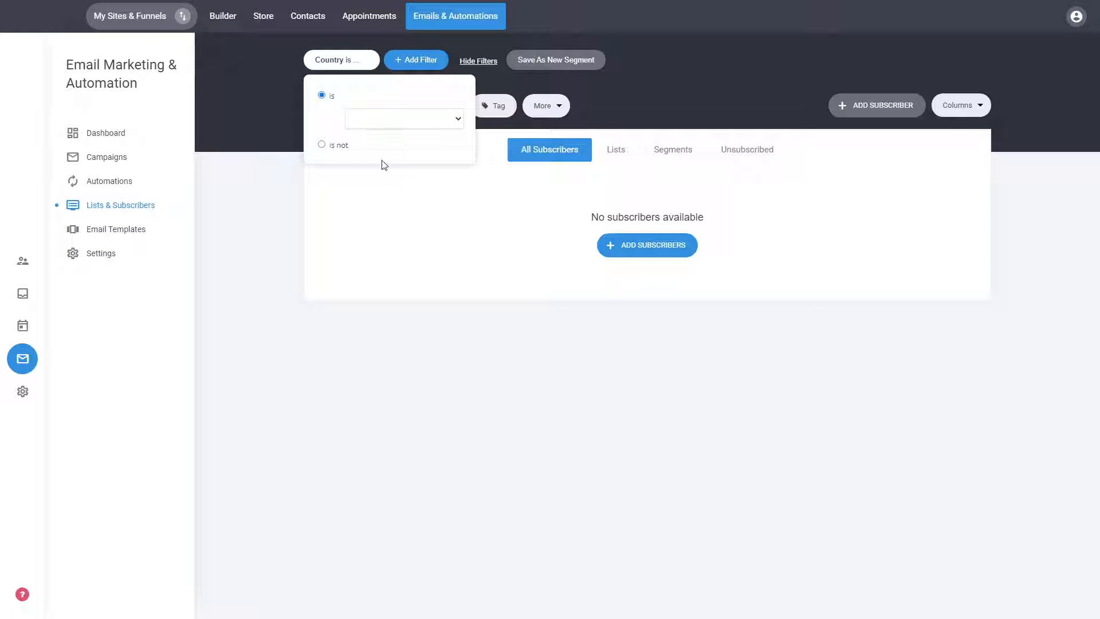
click(378, 260)
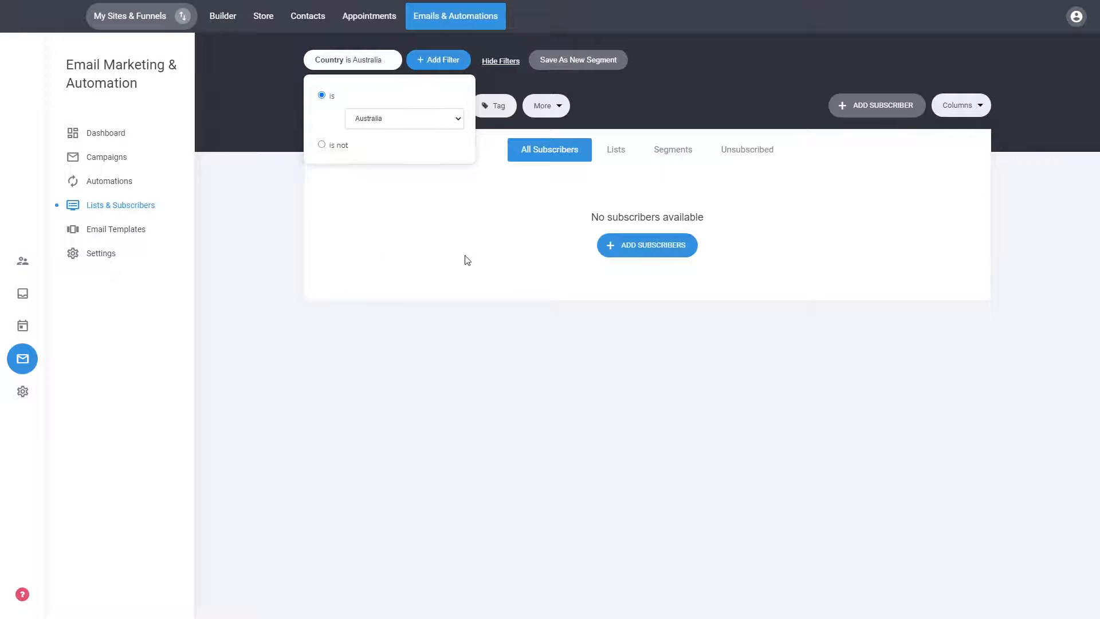
click(467, 238)
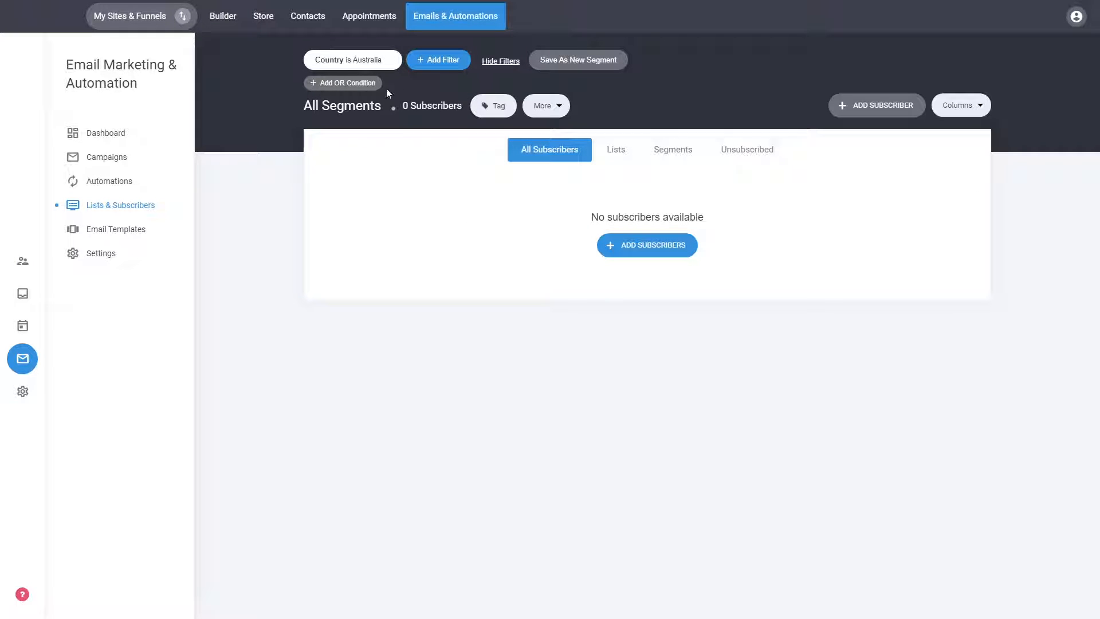
click(579, 61)
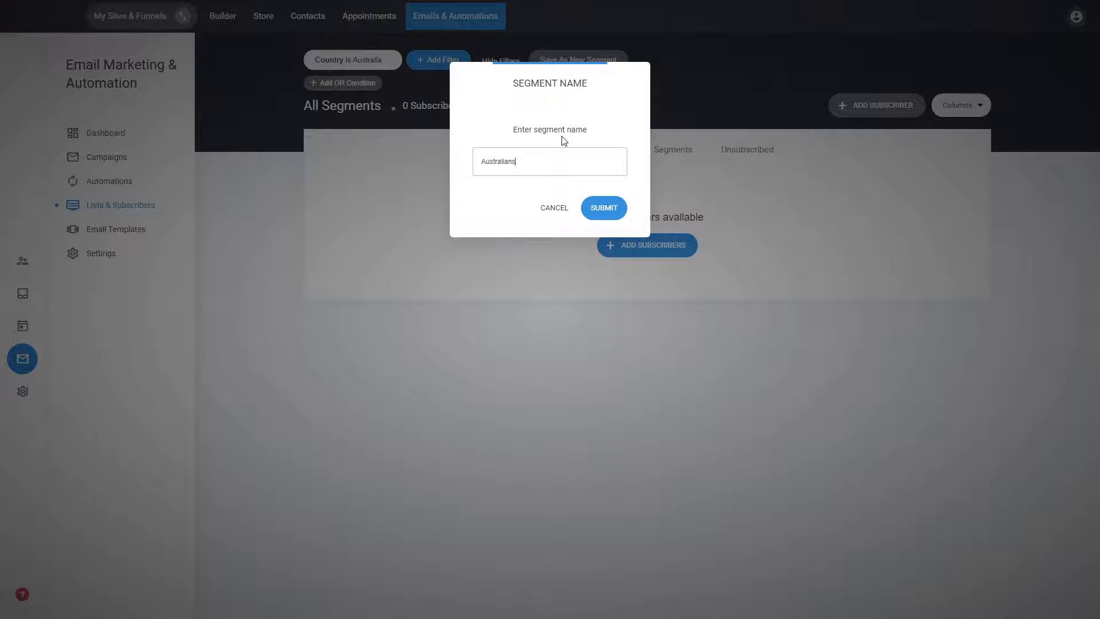
click(602, 215)
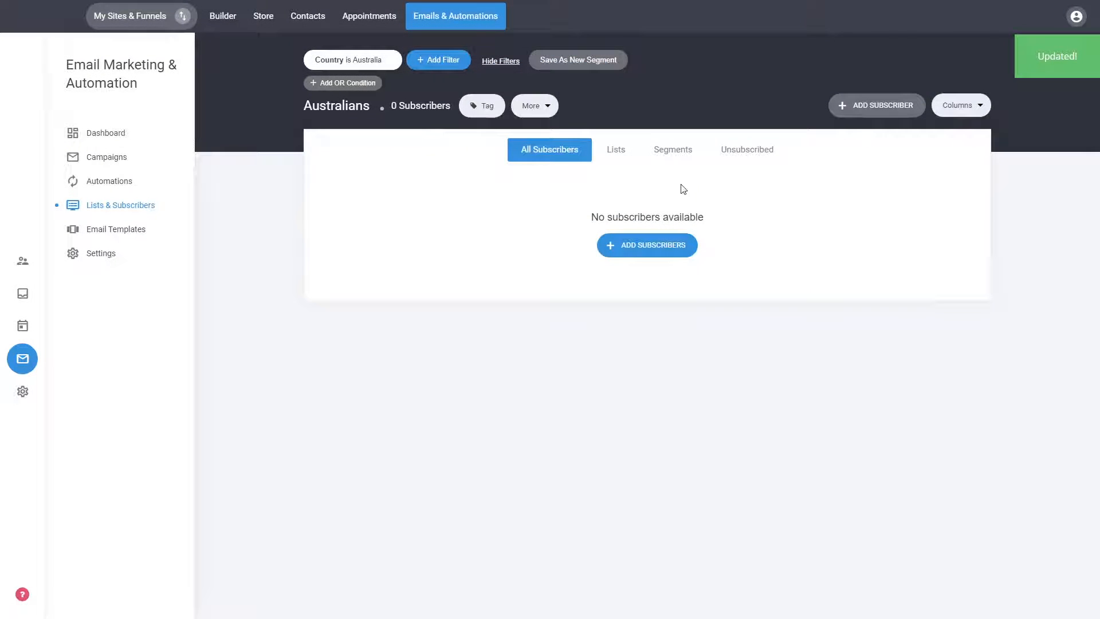
- Review the segments, unsubscribed users and lists, and go back to all subscribers
click(671, 148)
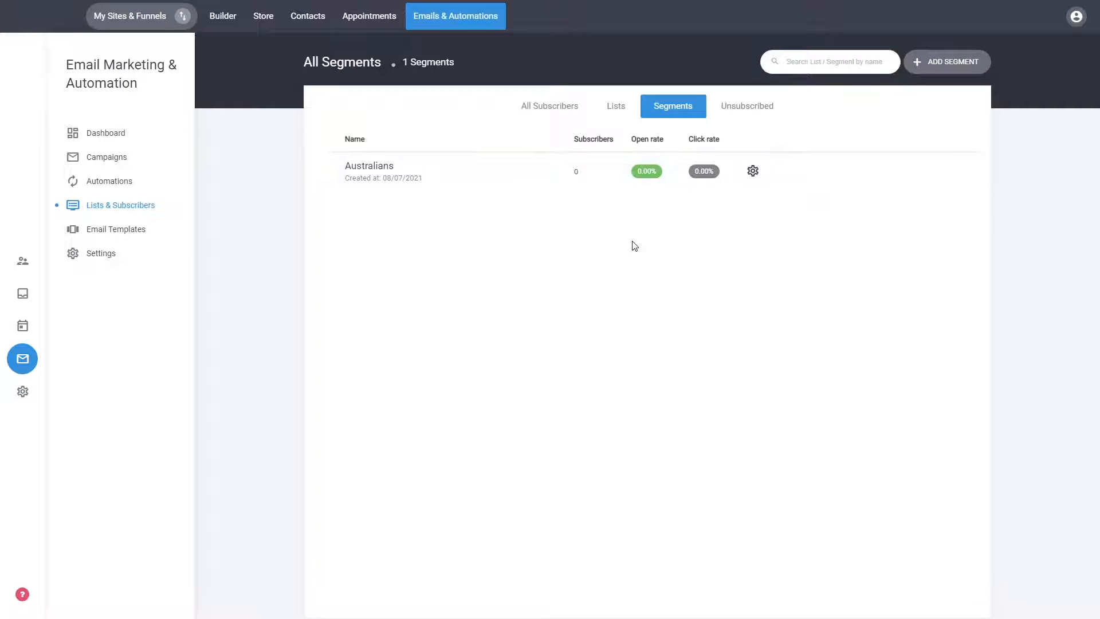
click(762, 113)
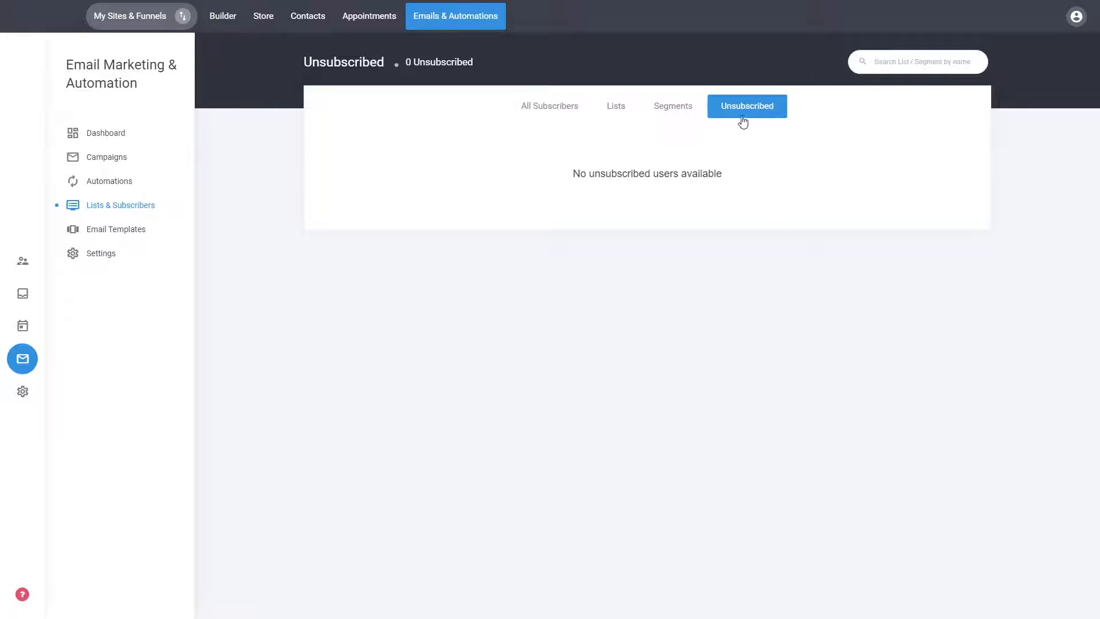
click(669, 114)
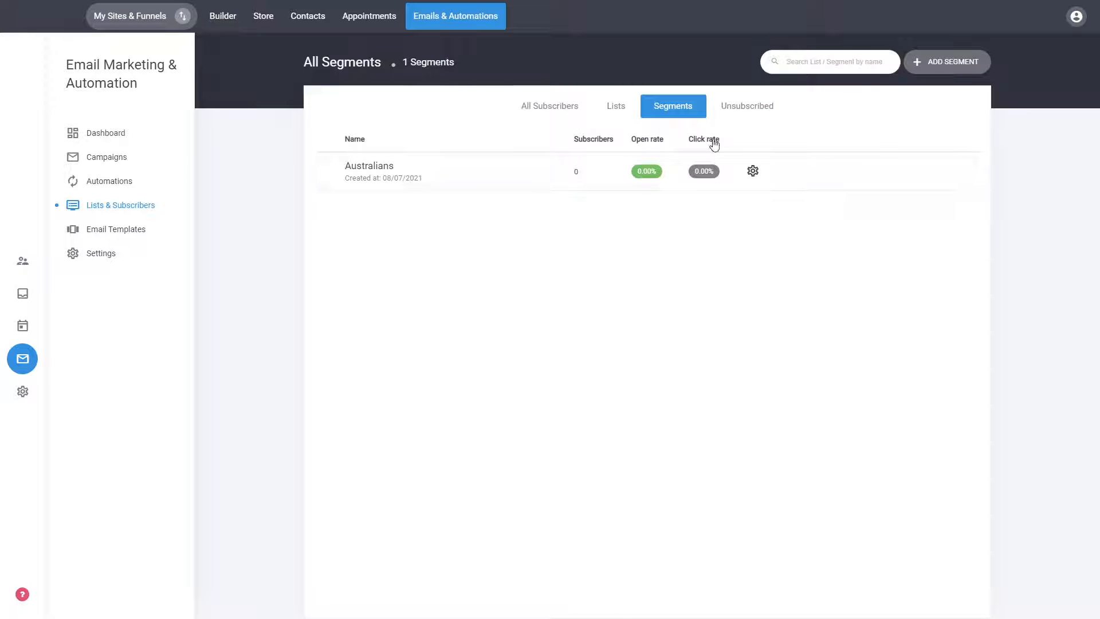
click(615, 104)
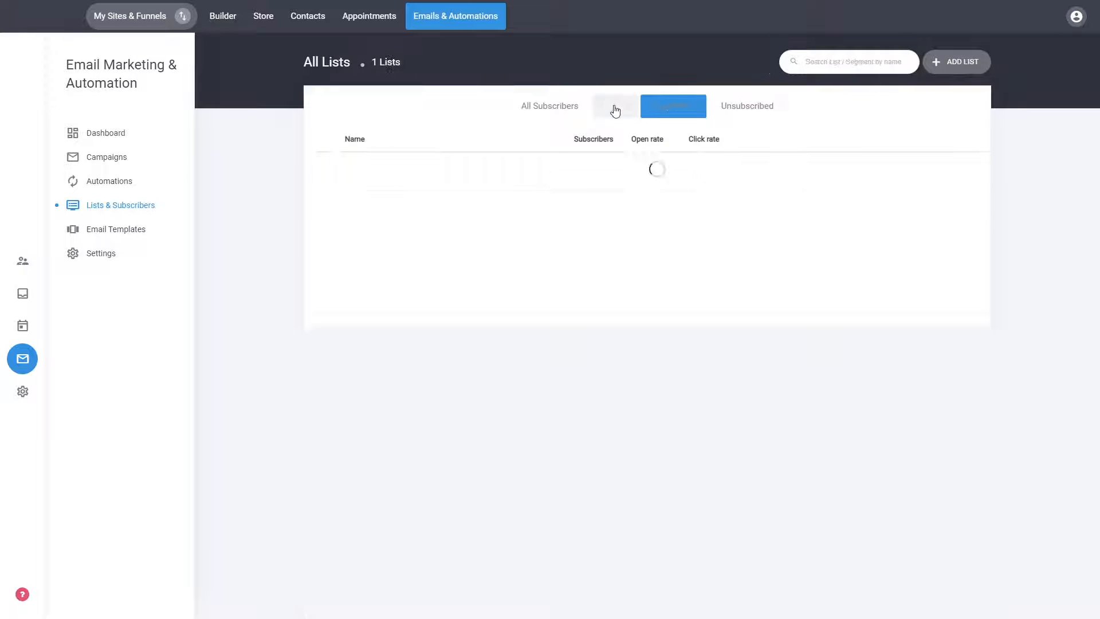
click(570, 113)
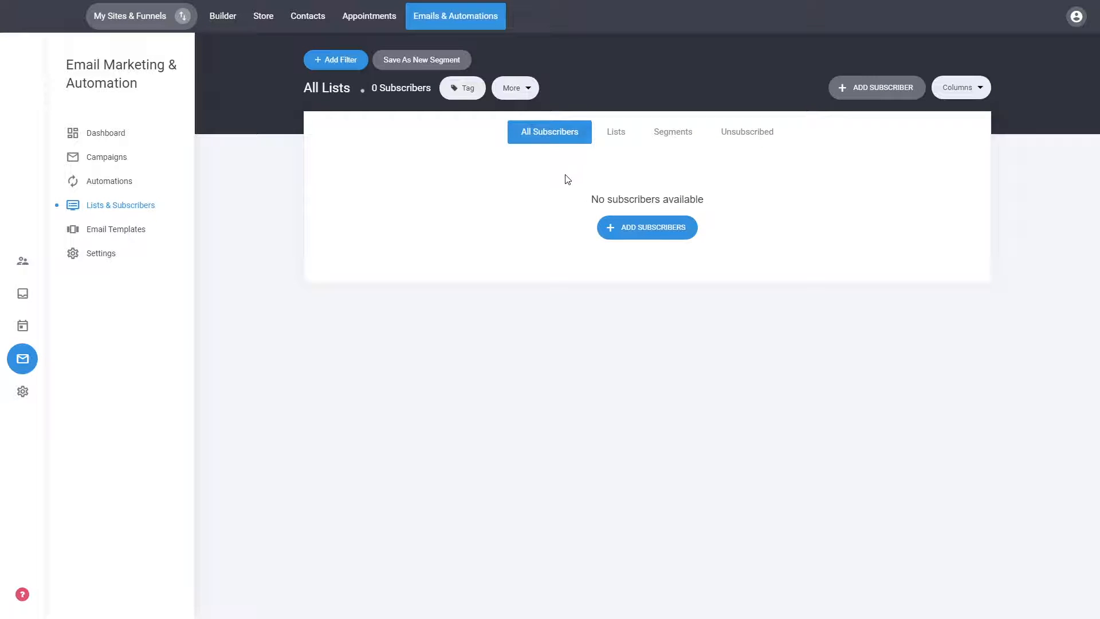
- Open the existing contact's record in the contacts area to view its details, and return to the contact list
click(25, 267)
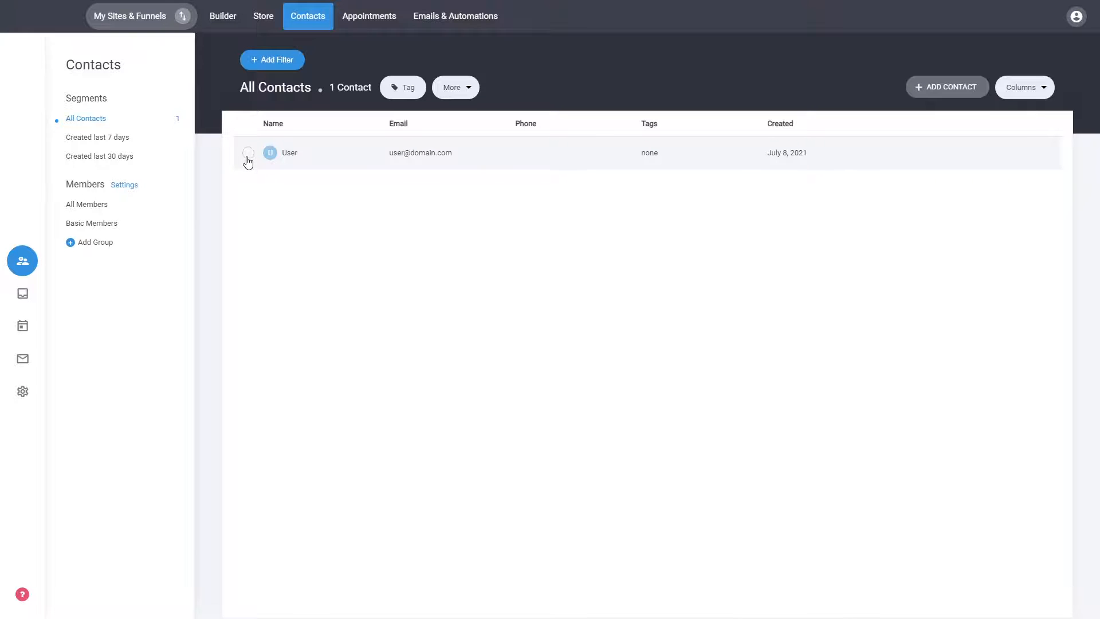
click(248, 153)
click(300, 163)
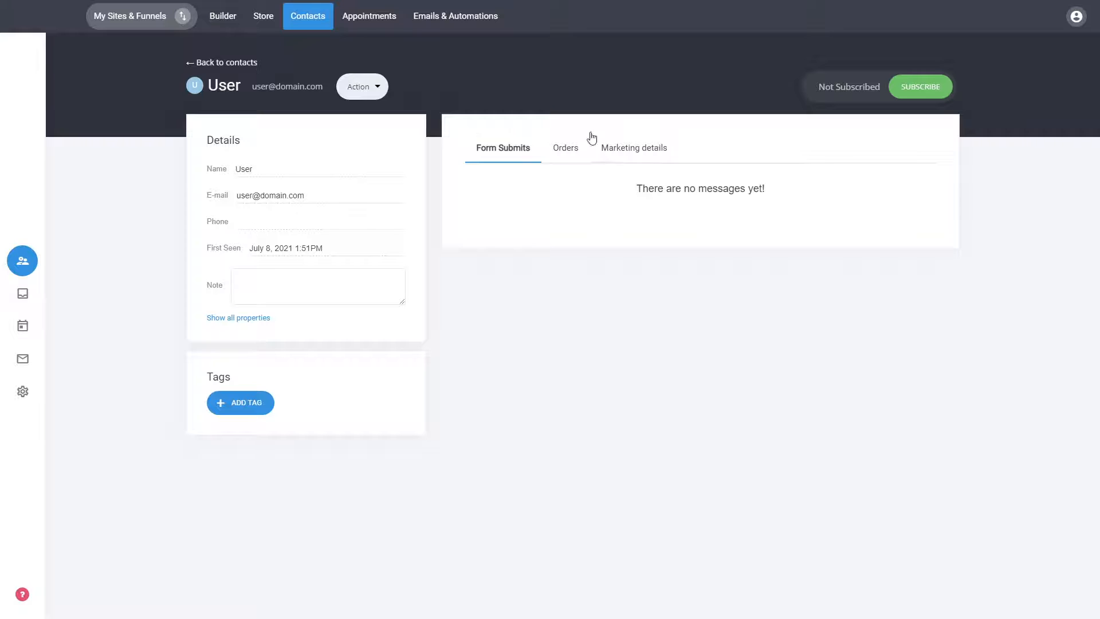
click(229, 63)
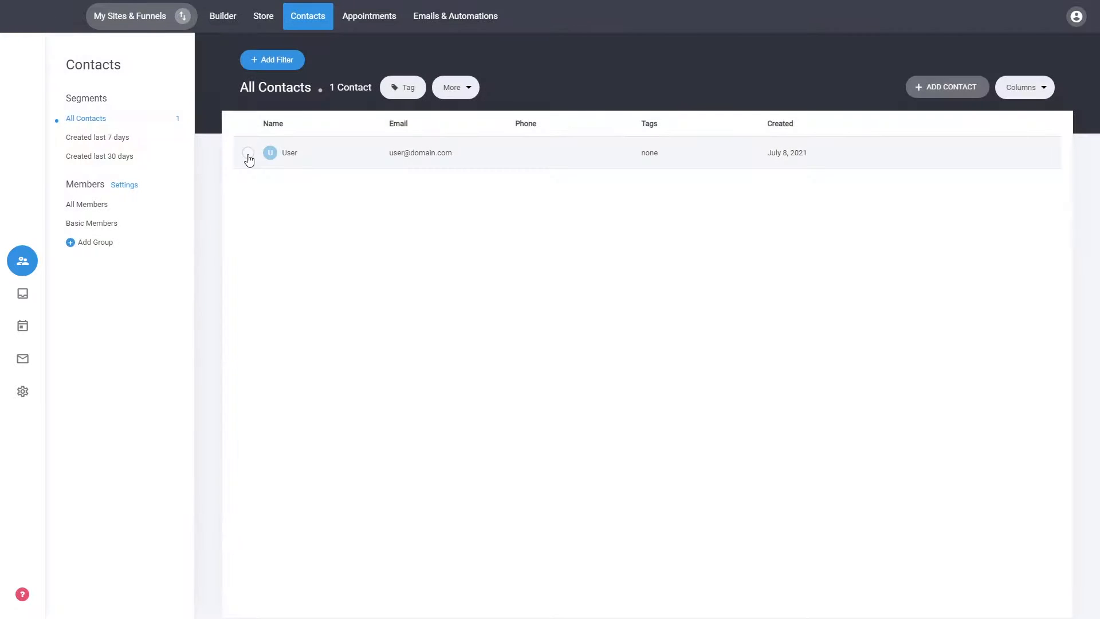
- Add the selected contact to the Default list and view all subscribers in the email marketing area
click(248, 152)
click(453, 87)
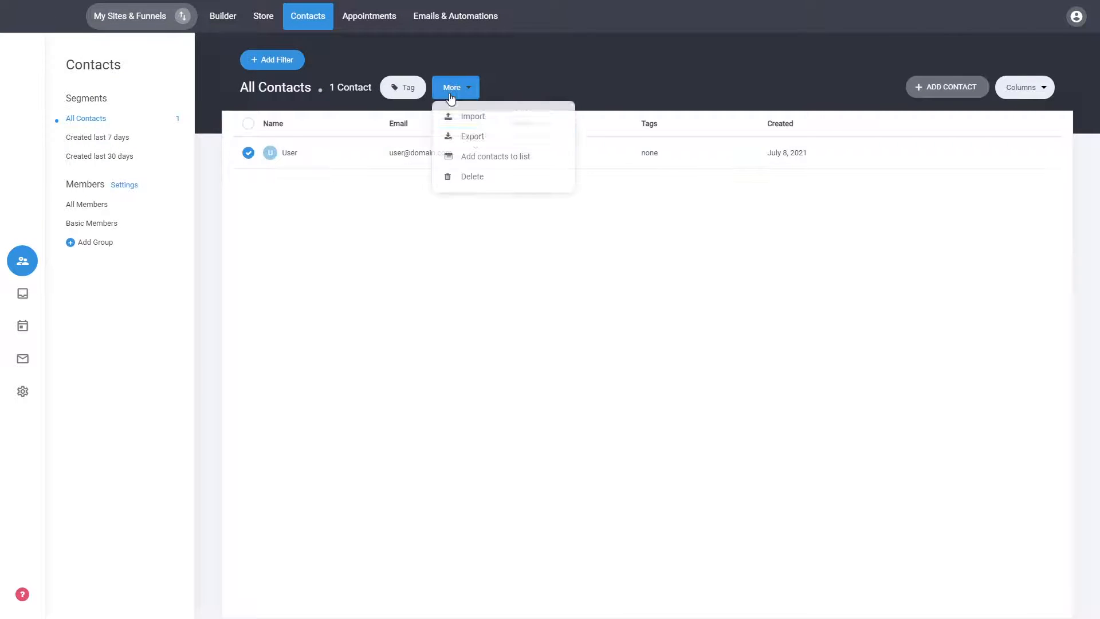
click(476, 157)
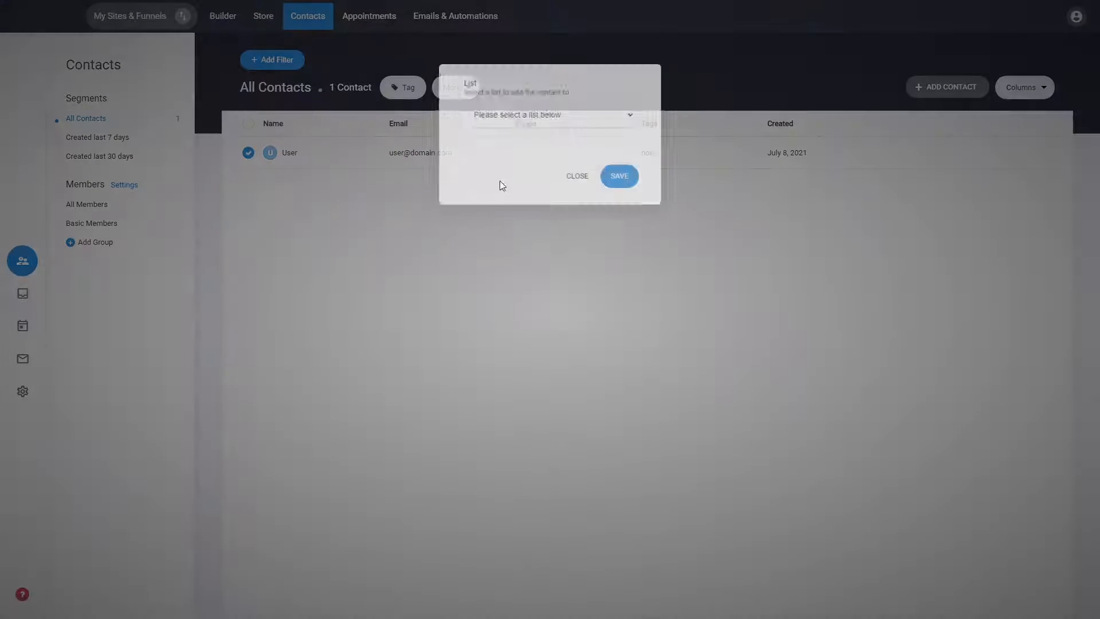
click(508, 150)
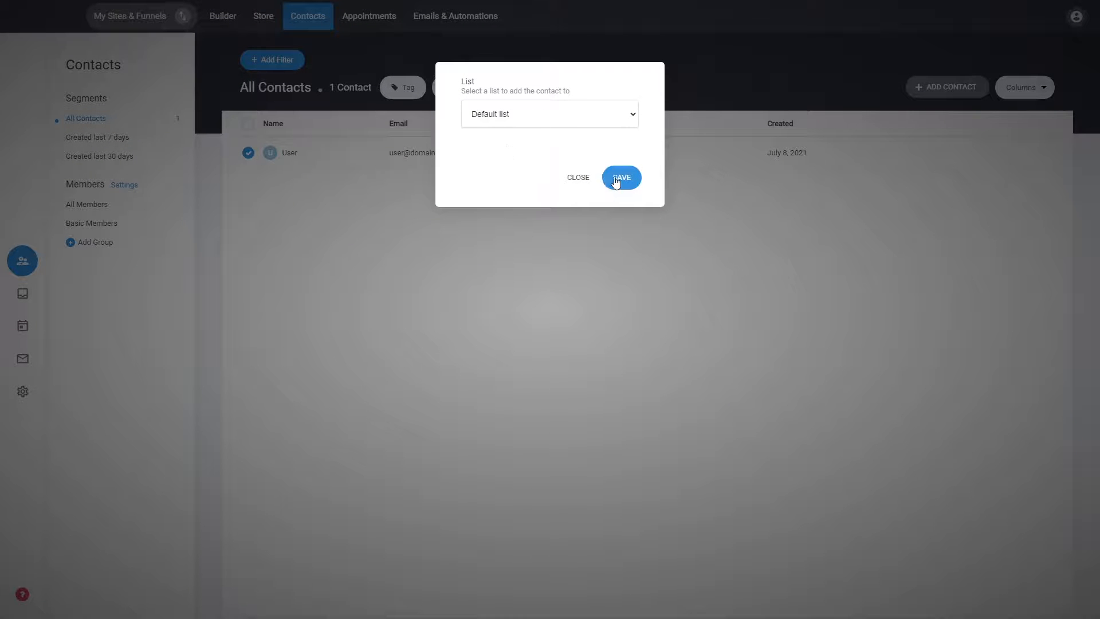
click(620, 177)
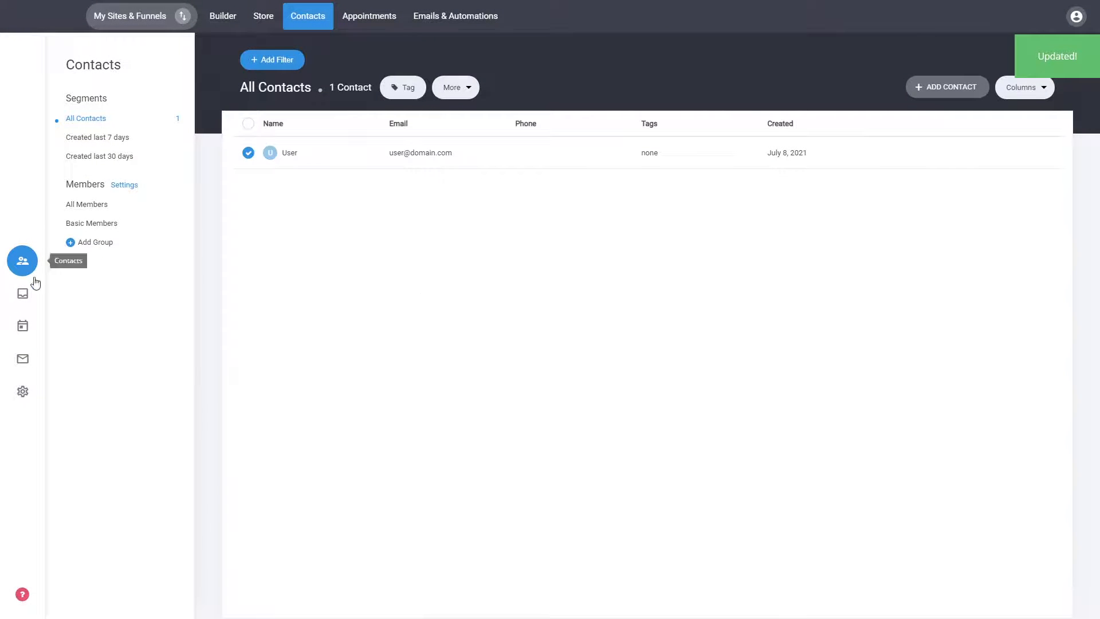
click(23, 358)
click(129, 207)
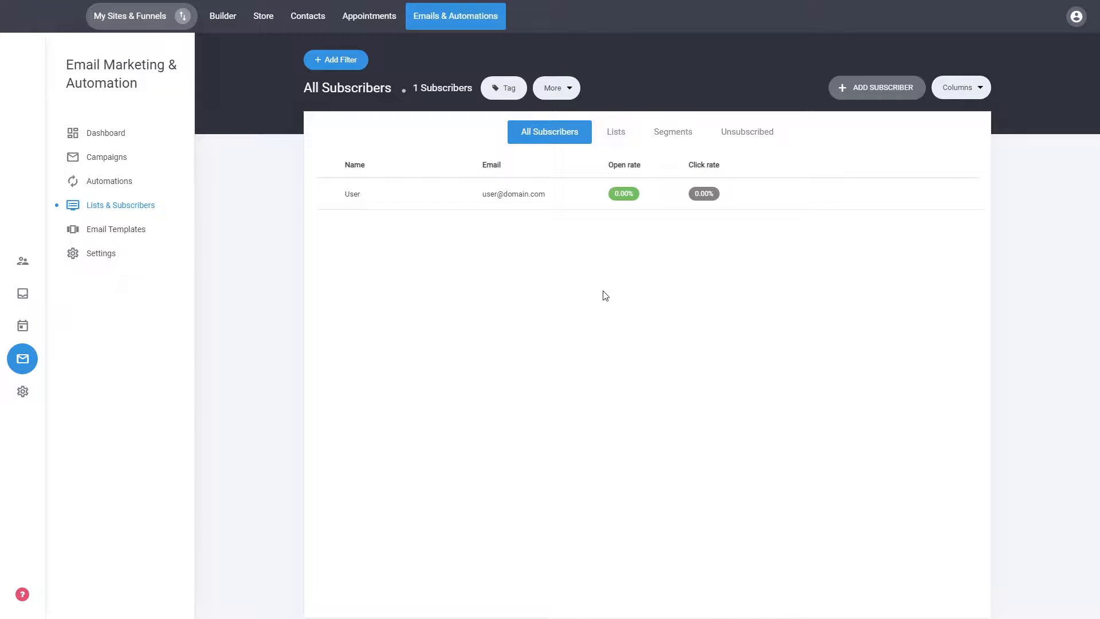
- Open the settings of the contact form on the website's Contact Us page in the builder
click(224, 26)
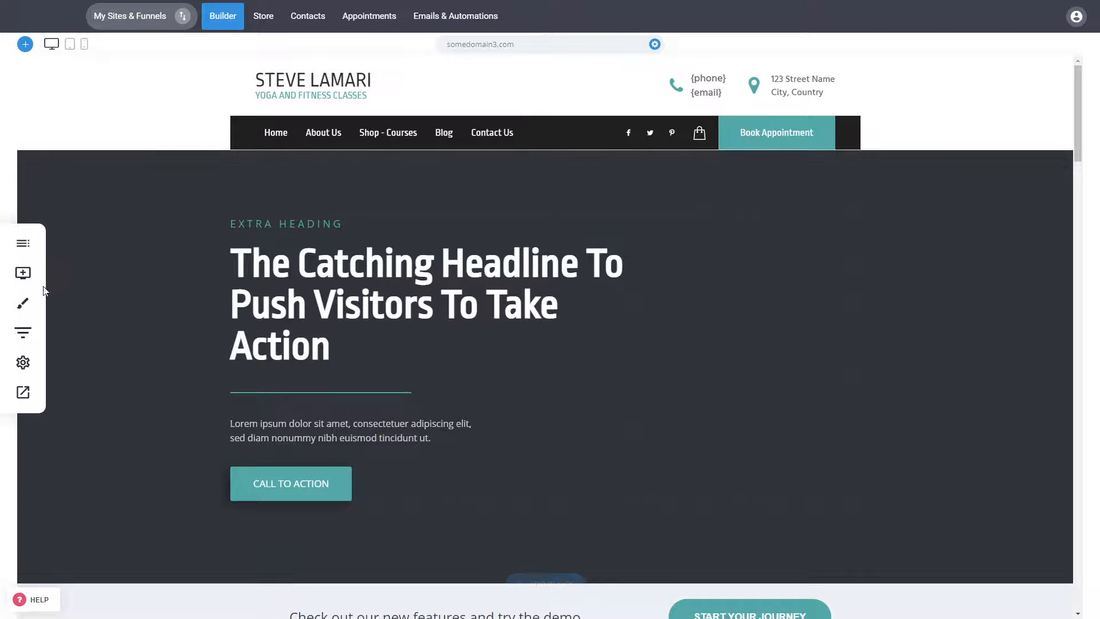
click(23, 273)
click(508, 294)
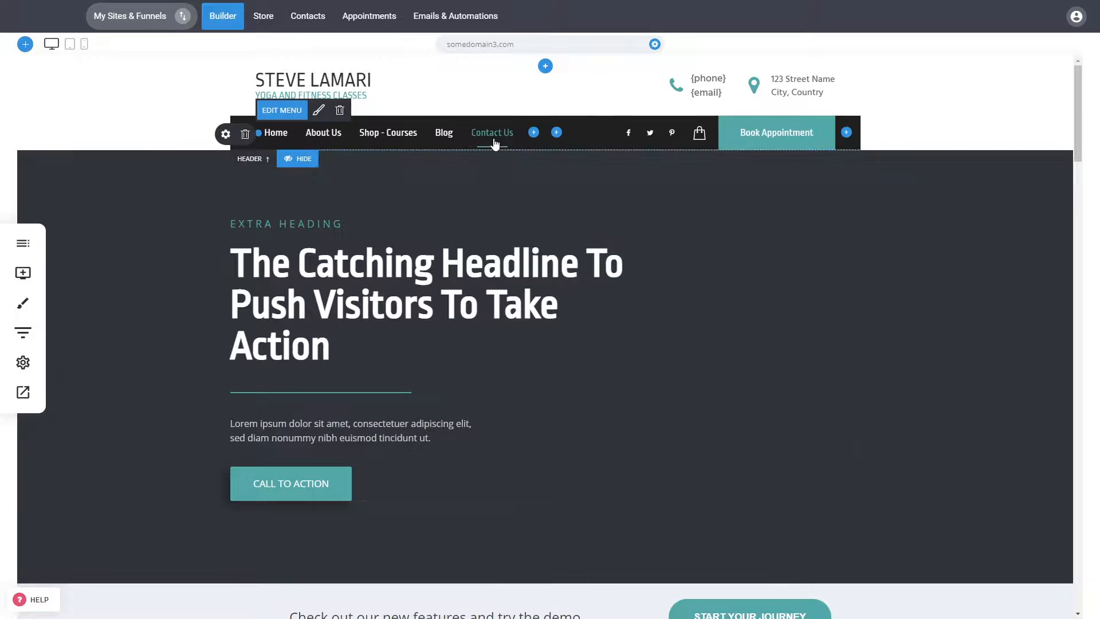
click(494, 141)
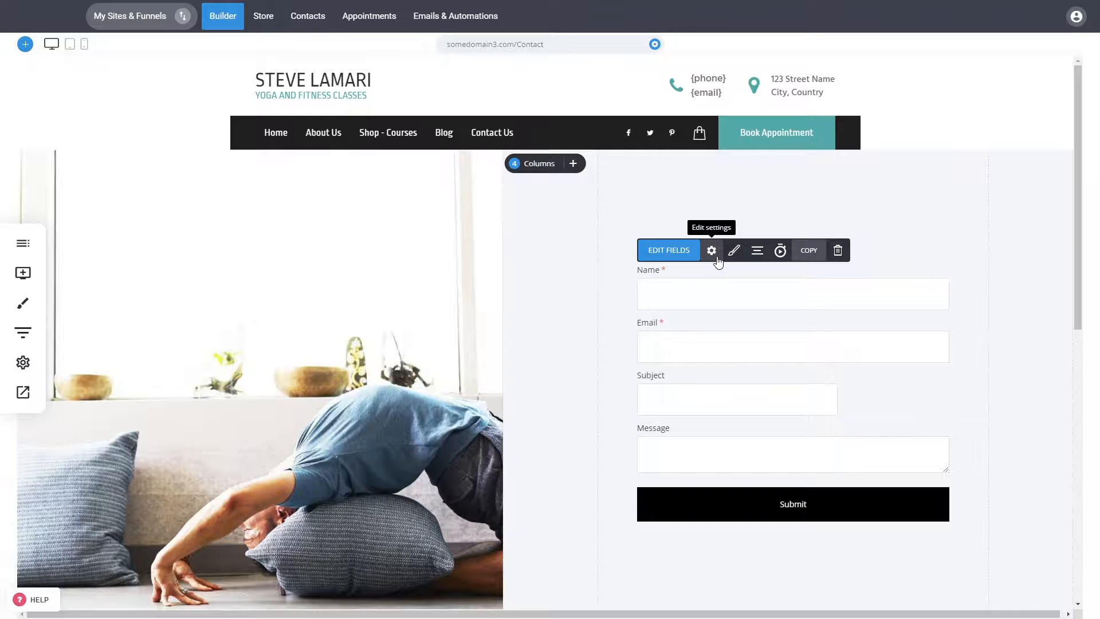
click(719, 262)
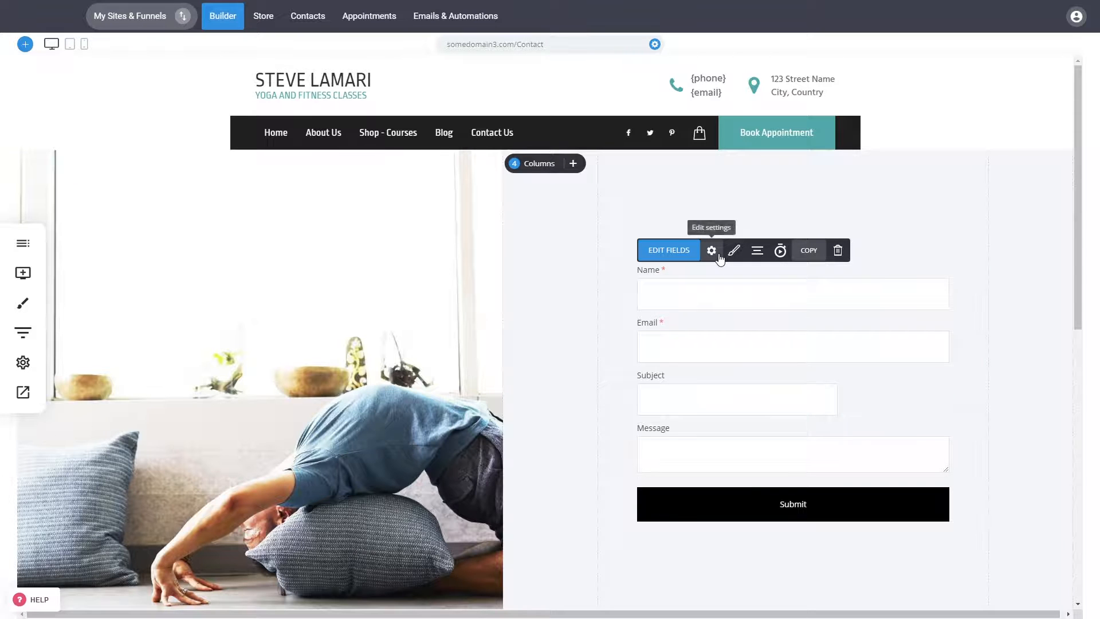
click(717, 254)
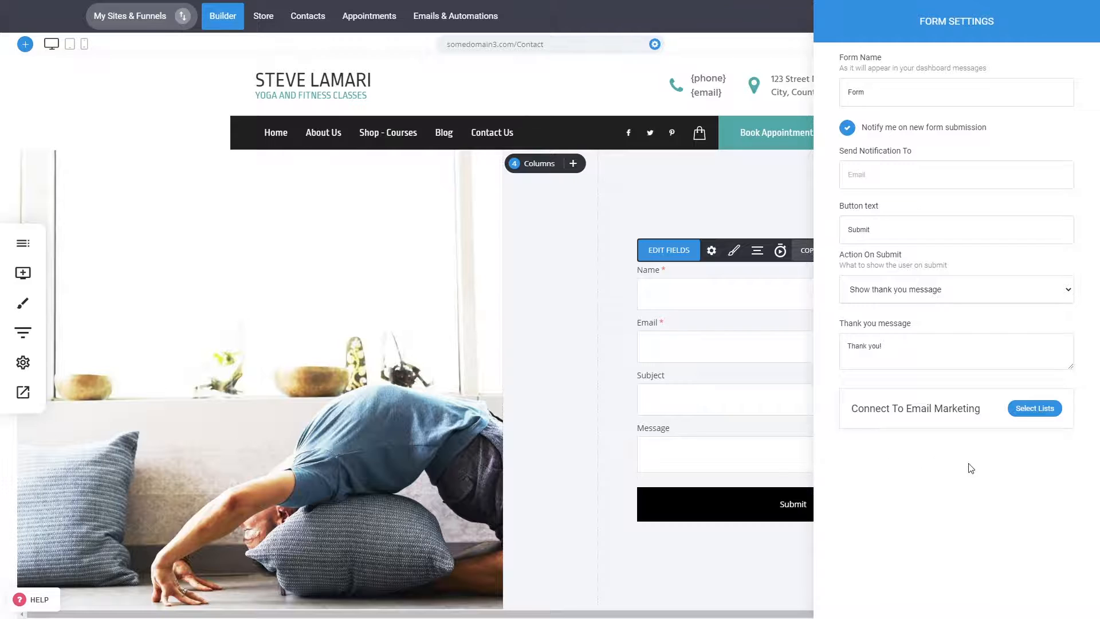
- Connect the contact form to the Default list for email marketing and close the form settings
click(1040, 412)
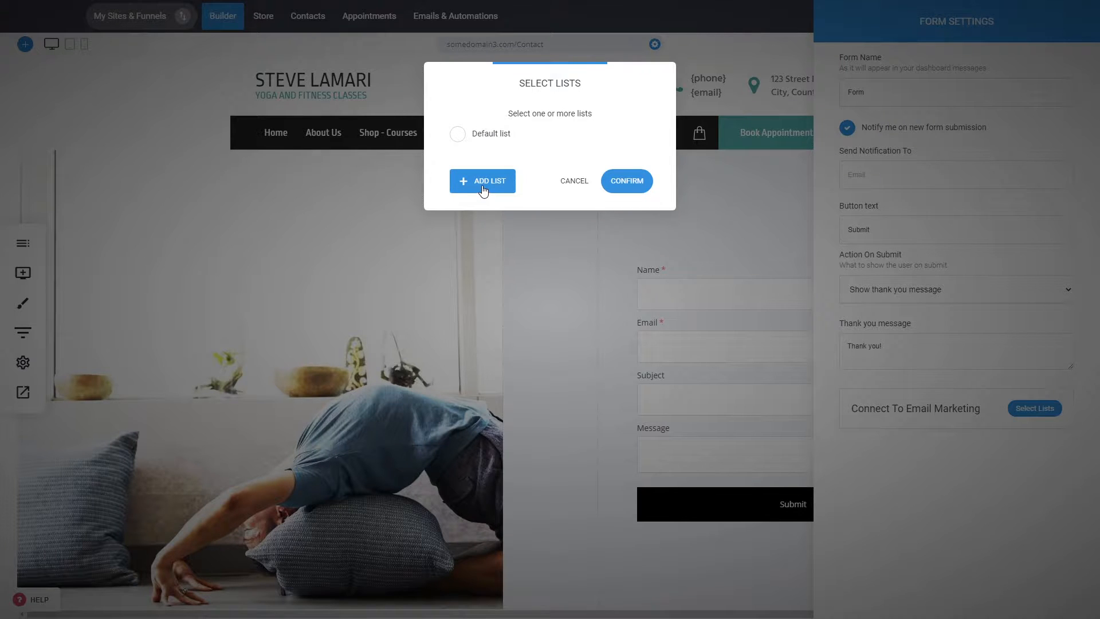
click(492, 136)
click(619, 181)
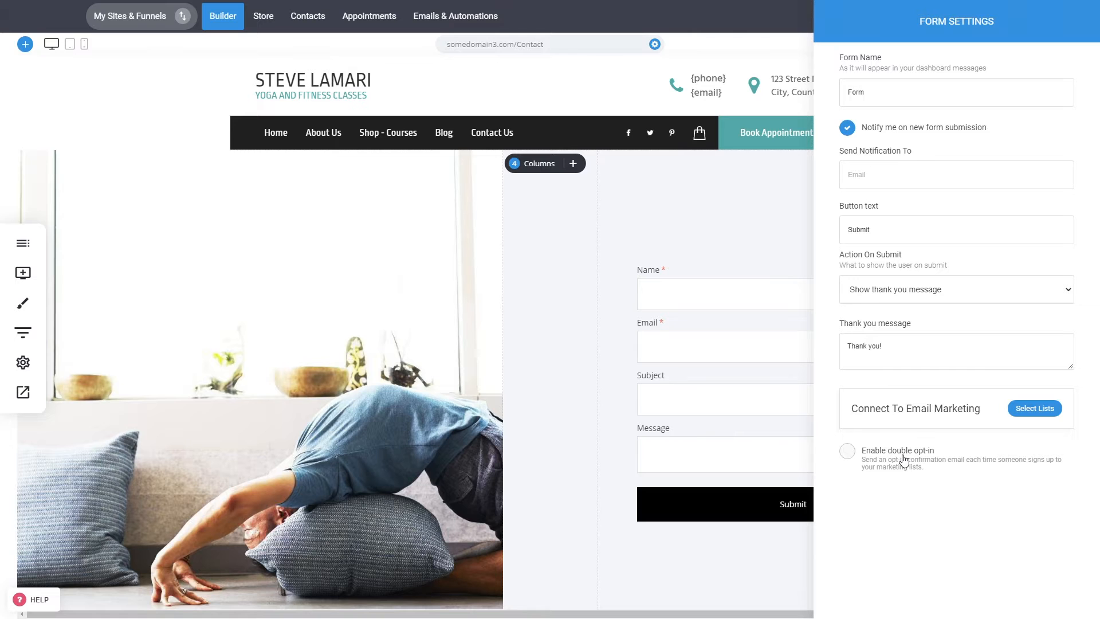
click(501, 316)
- Leave the builder discarding the page changes, and return to the email marketing lists and subscribers
click(454, 20)
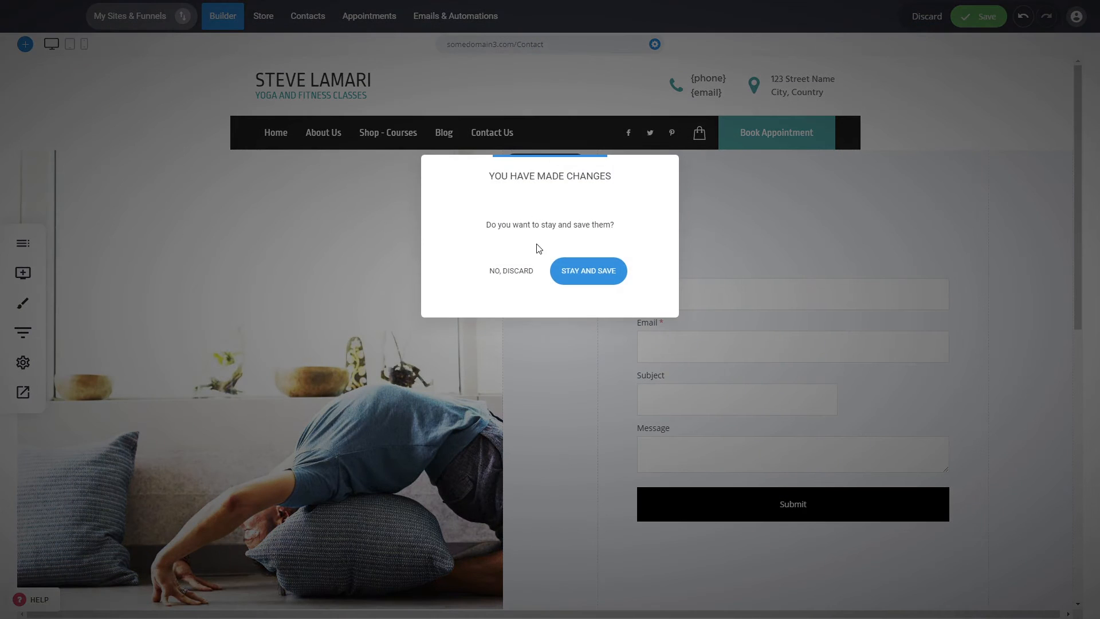
click(519, 274)
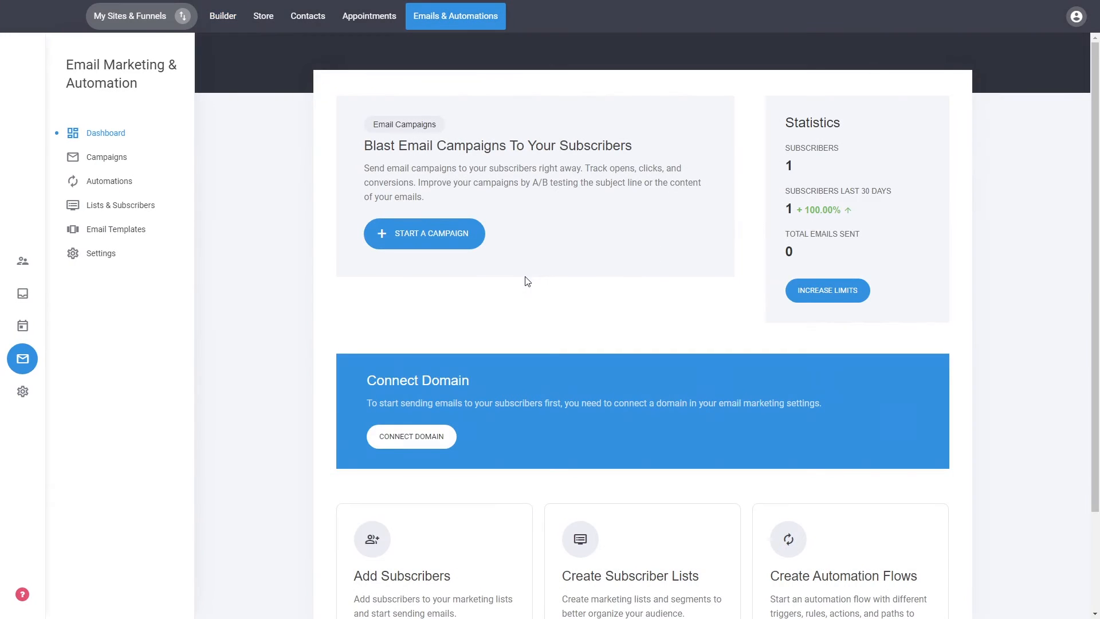
click(120, 206)
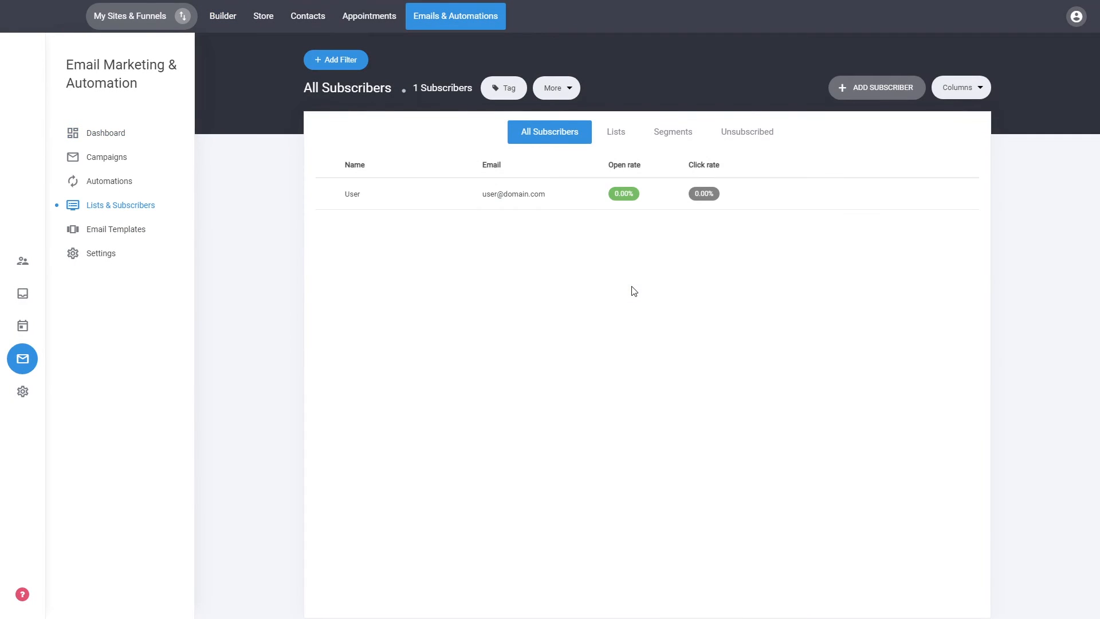